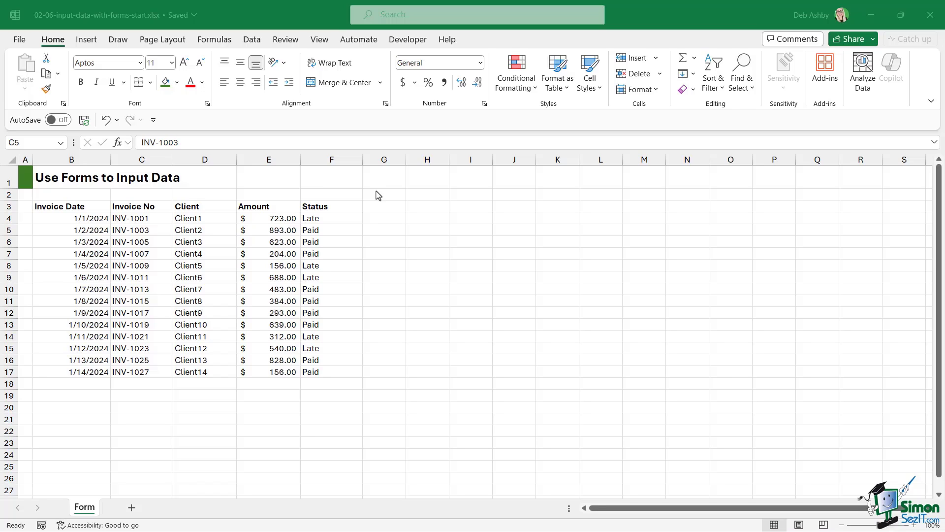
Step: Point out the Invoice Date, Invoice No, Client, Amount and Status column headings
click(72, 207)
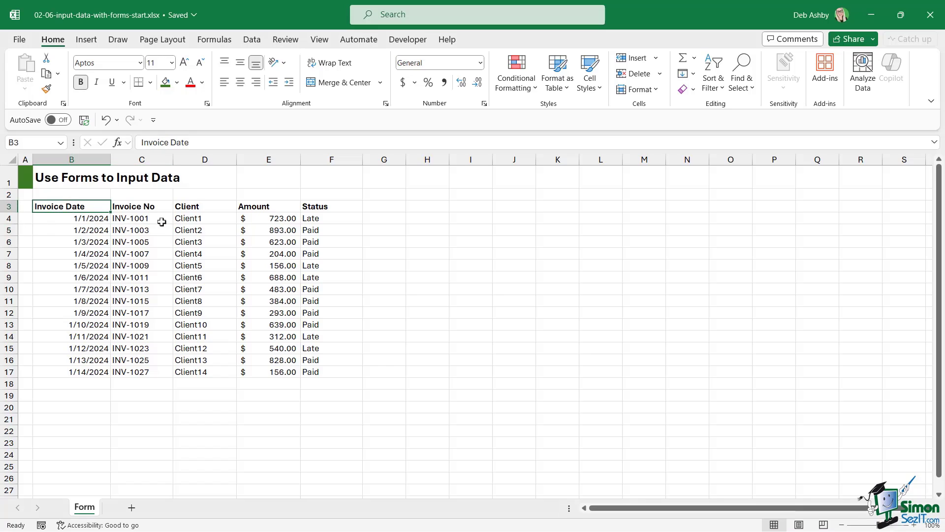
click(143, 209)
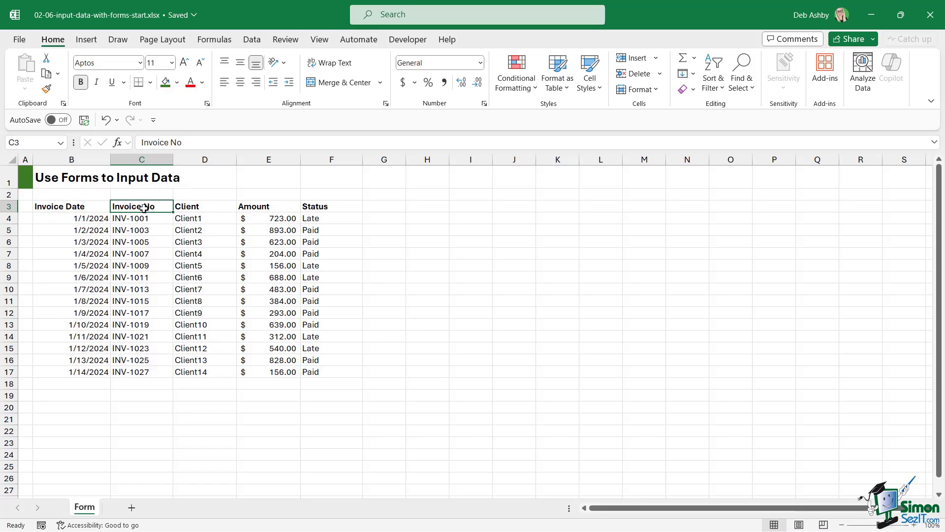
click(206, 208)
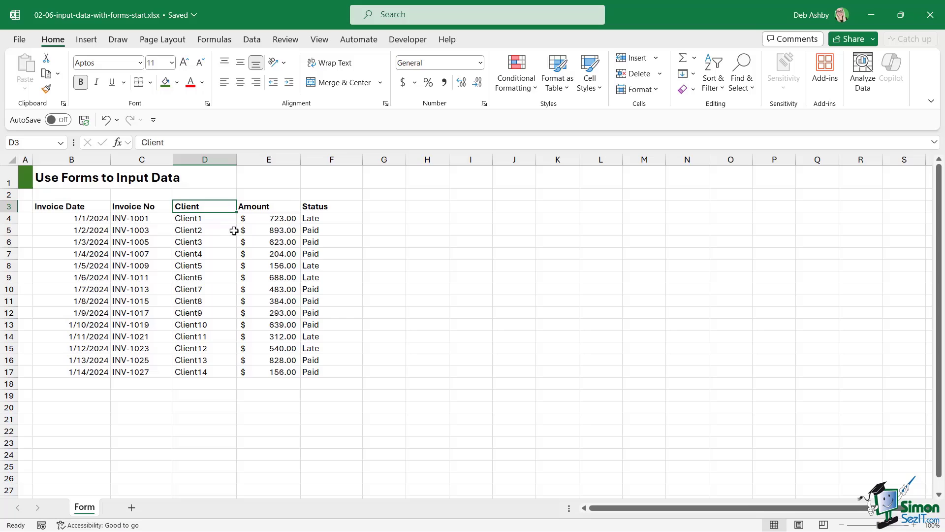
click(284, 207)
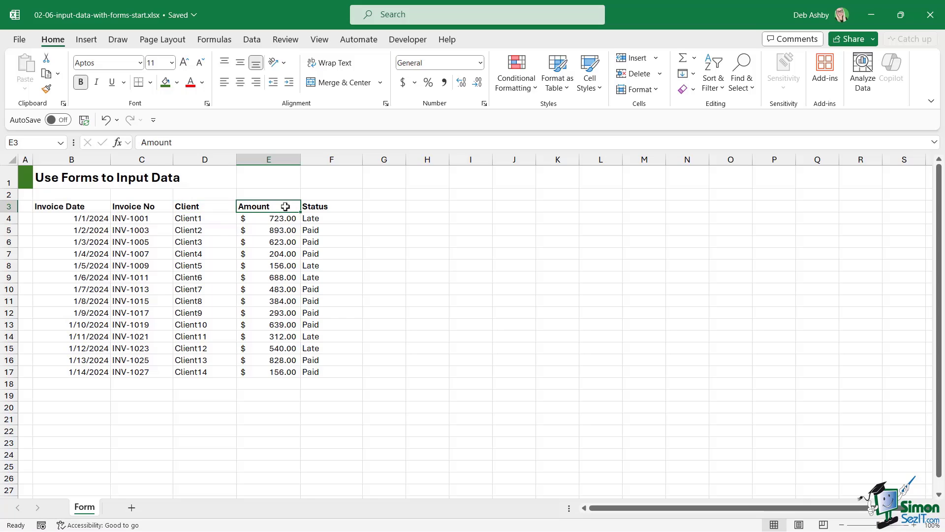
click(340, 208)
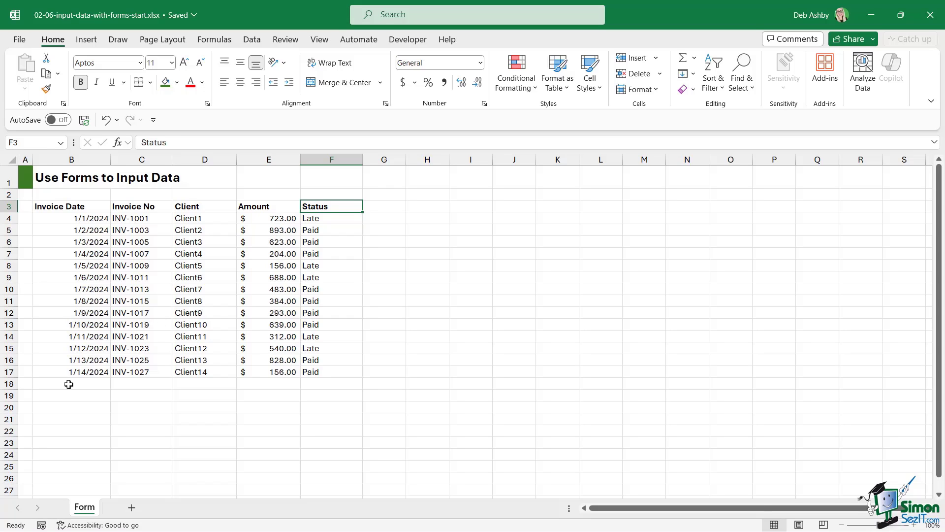
Step: Highlight the empty rows below the invoice list, then return to cell B18
drag(69, 384, 325, 384)
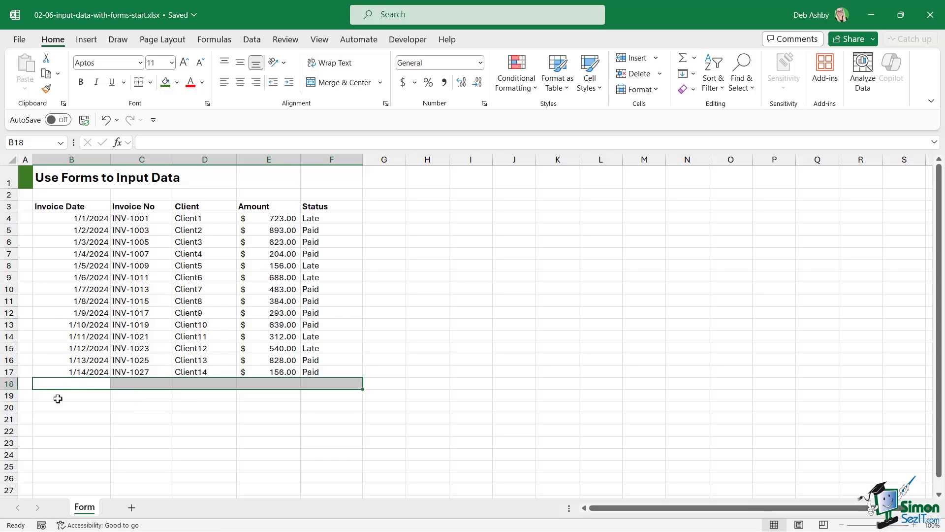
drag(73, 396, 327, 396)
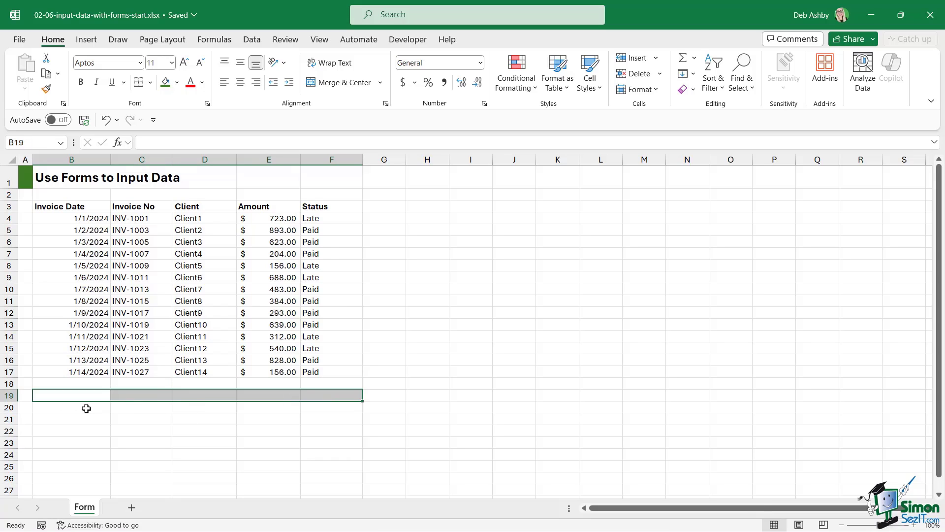
drag(87, 408, 334, 408)
click(175, 435)
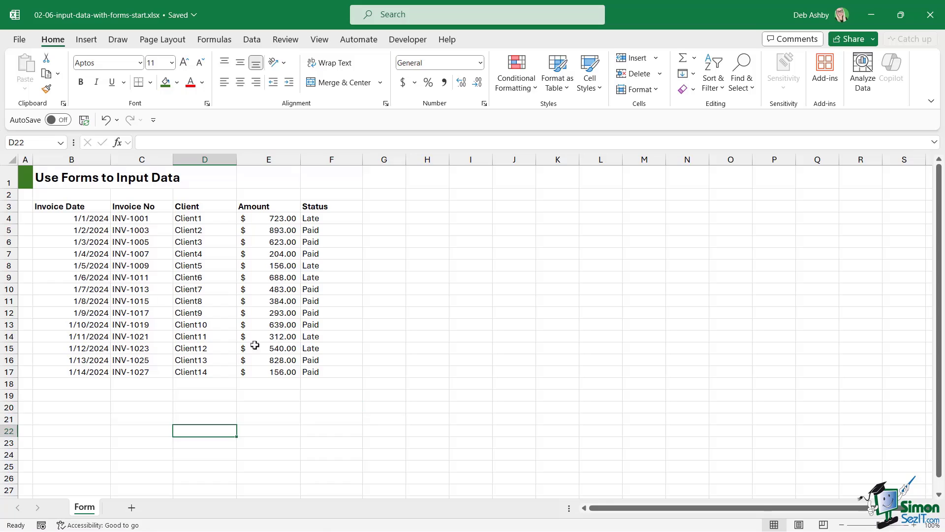
click(76, 388)
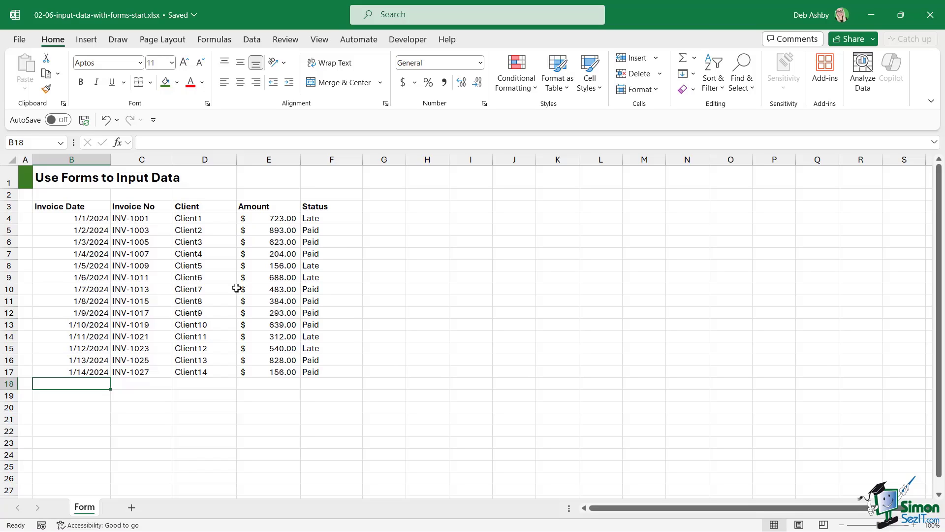
Step: Browse the Insert, Draw, Page Layout and Formulas ribbon commands, returning to Home
click(86, 41)
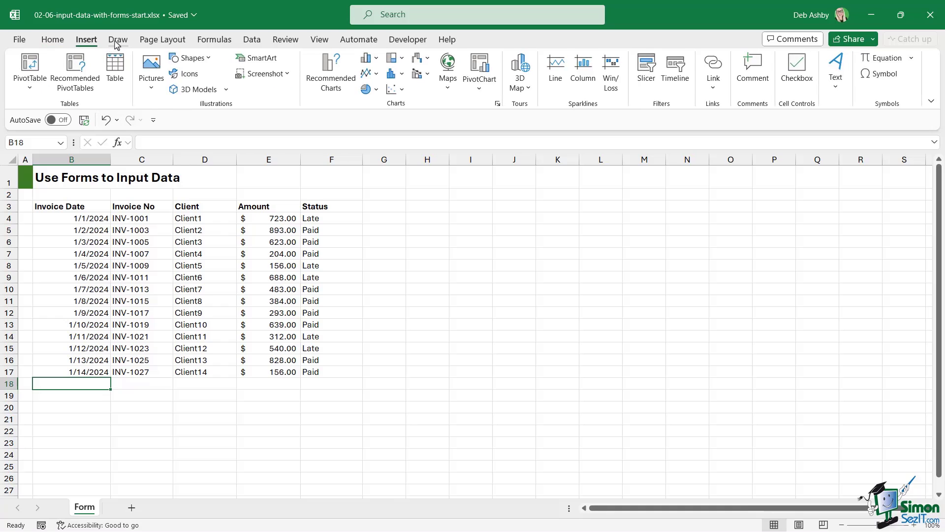
click(118, 41)
click(170, 44)
click(215, 42)
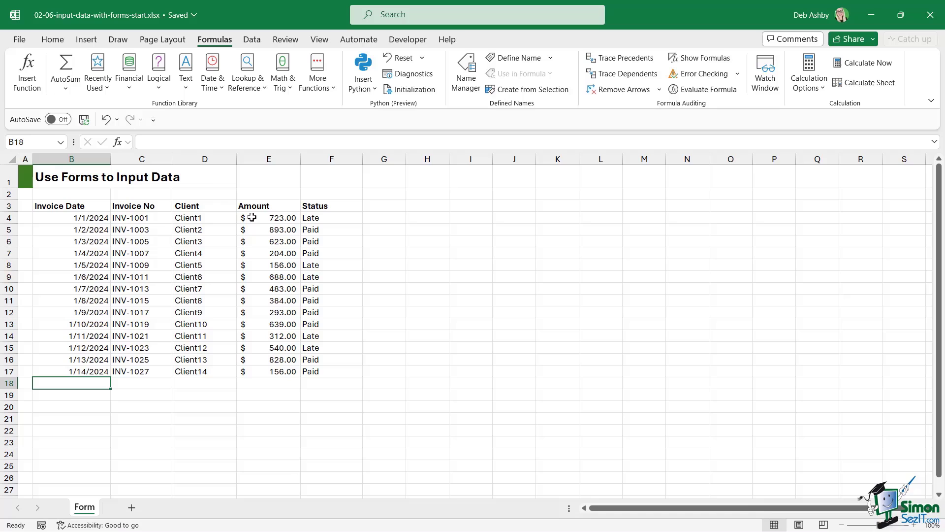
click(52, 40)
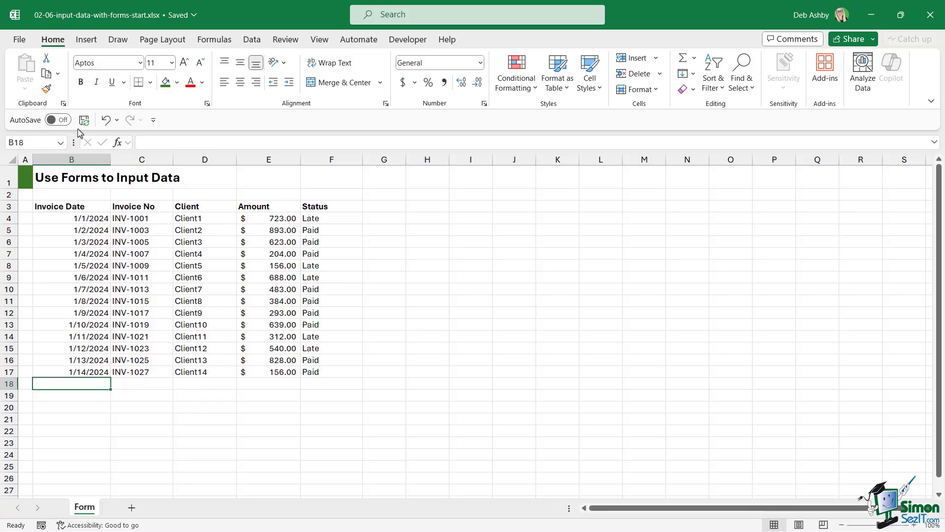
Step: Bring up Excel Options at the Quick Access Toolbar page with Popular Commands listed
click(156, 120)
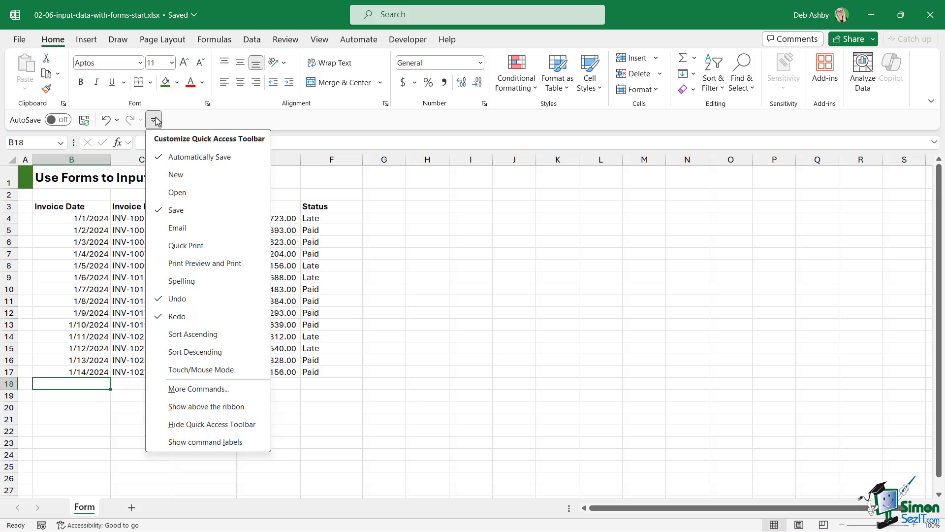
click(199, 388)
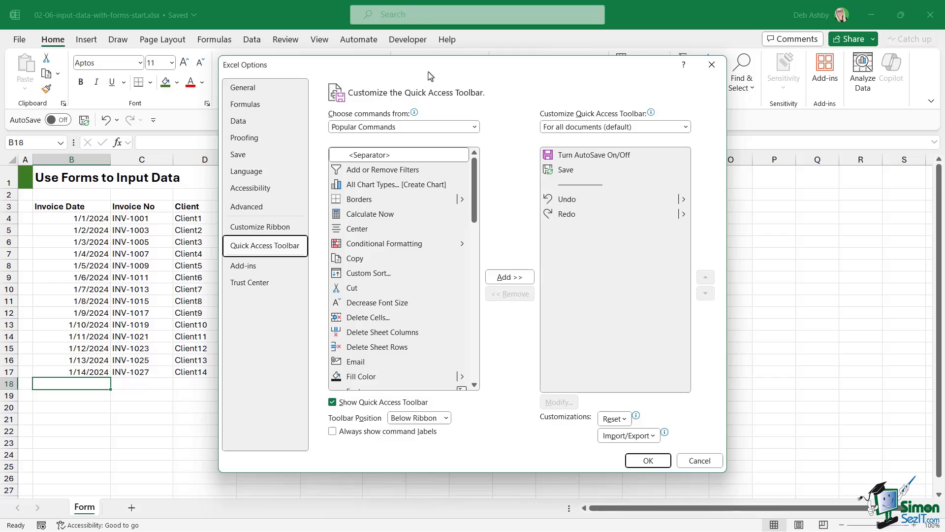
drag(435, 71, 367, 72)
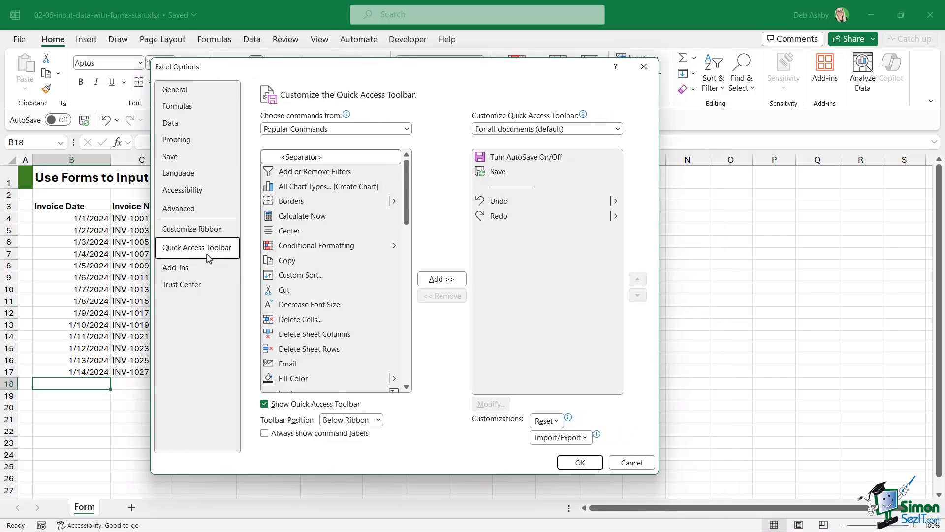
click(406, 129)
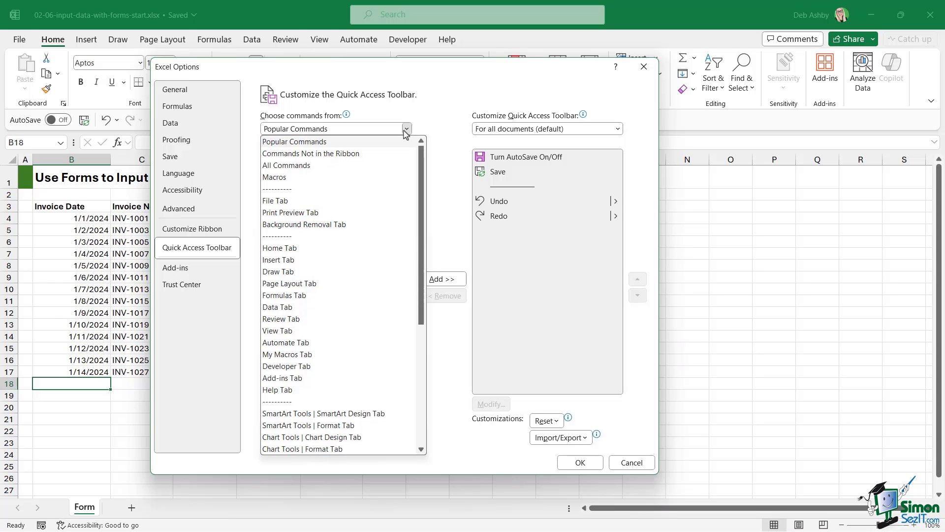
click(335, 141)
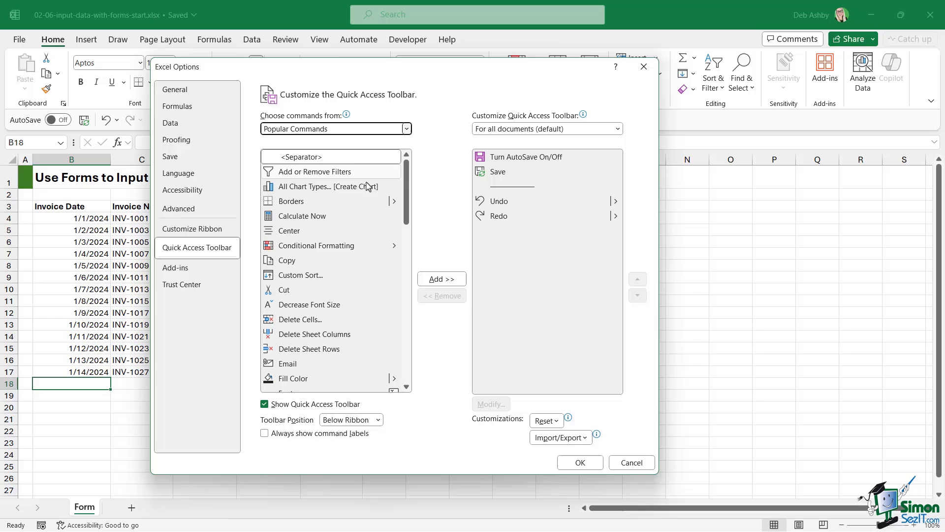
mouse_move(407, 178)
mouse_down()
mouse_move(407, 229)
mouse_move(409, 165)
mouse_up()
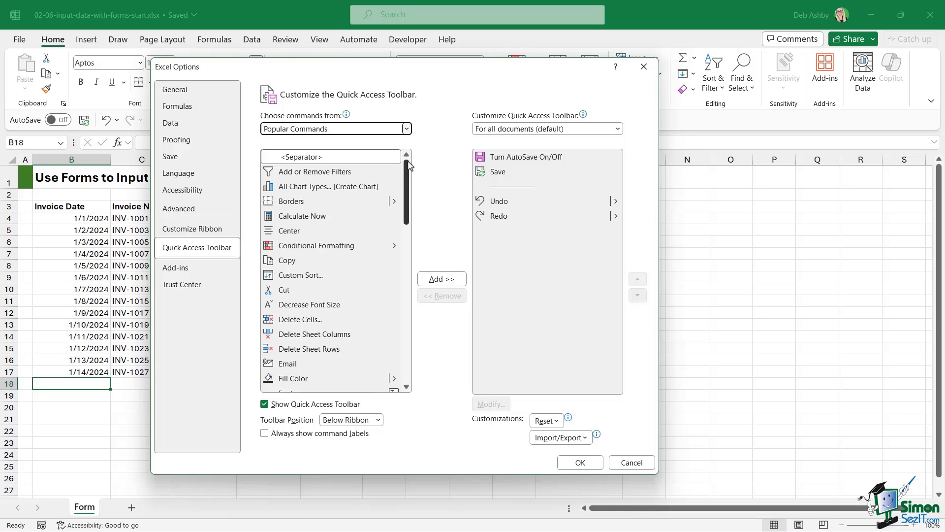
Step: Add the Form command from All Commands to the Quick Access Toolbar and save the change
click(407, 129)
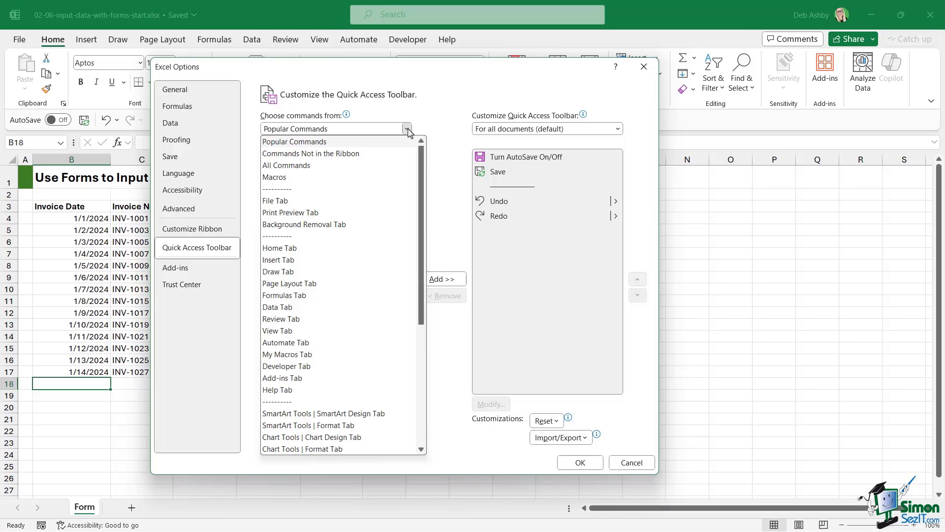
click(289, 167)
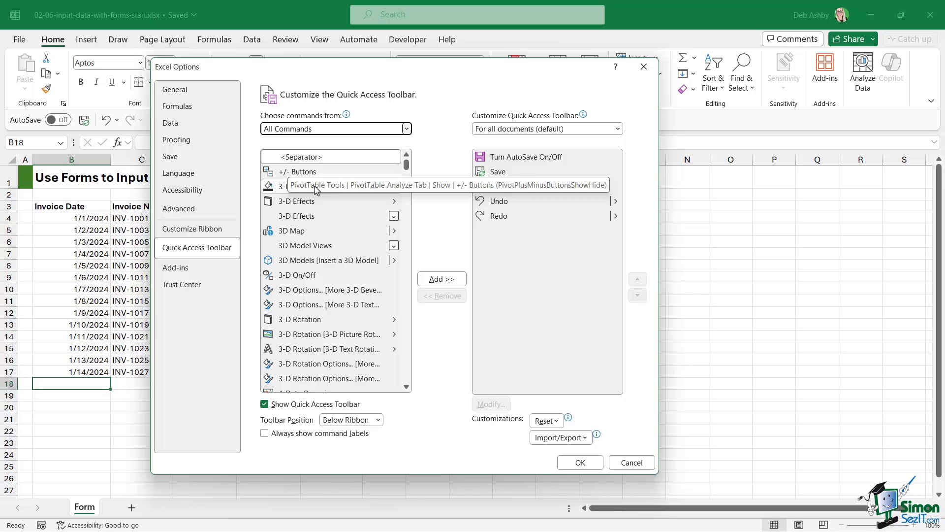
drag(406, 163, 408, 177)
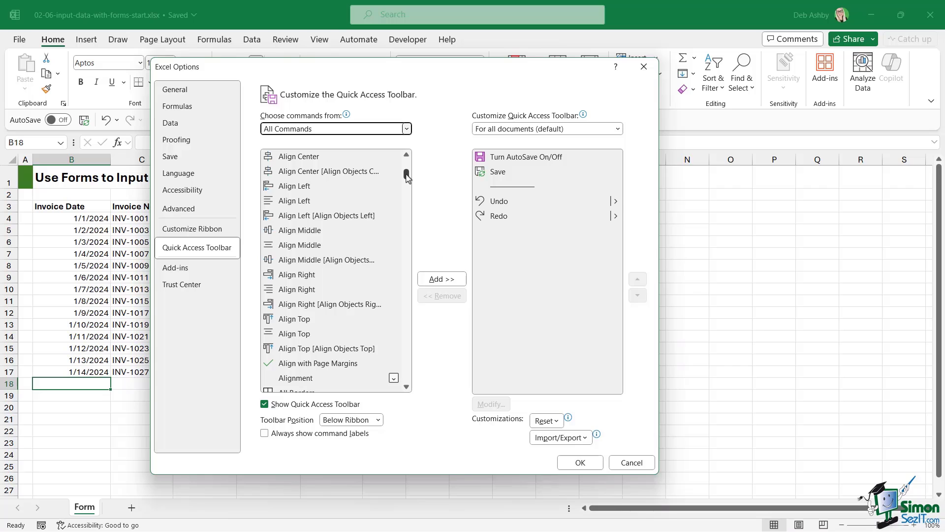
drag(407, 176, 406, 236)
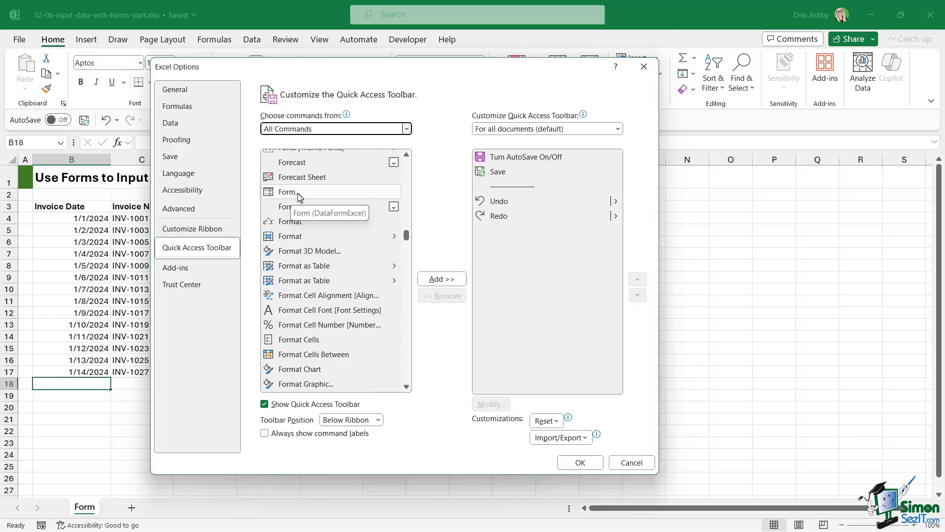
click(298, 193)
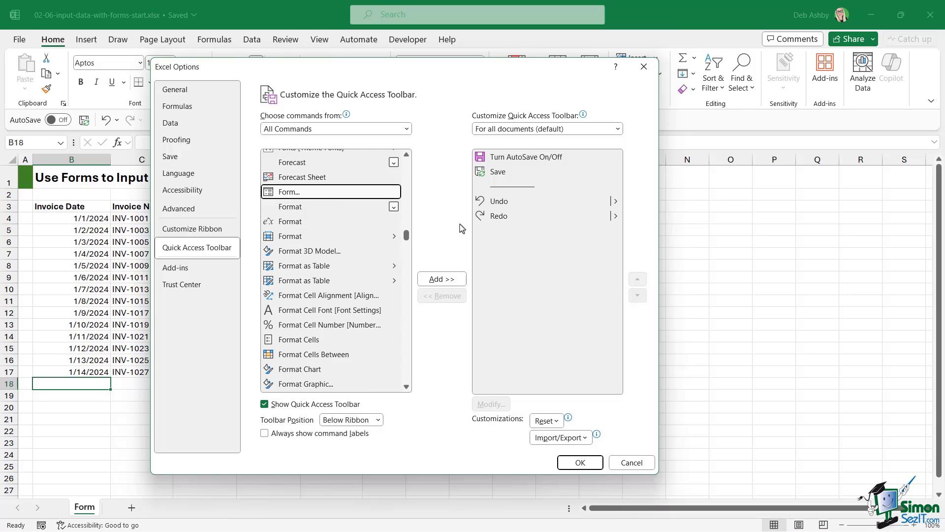
click(435, 279)
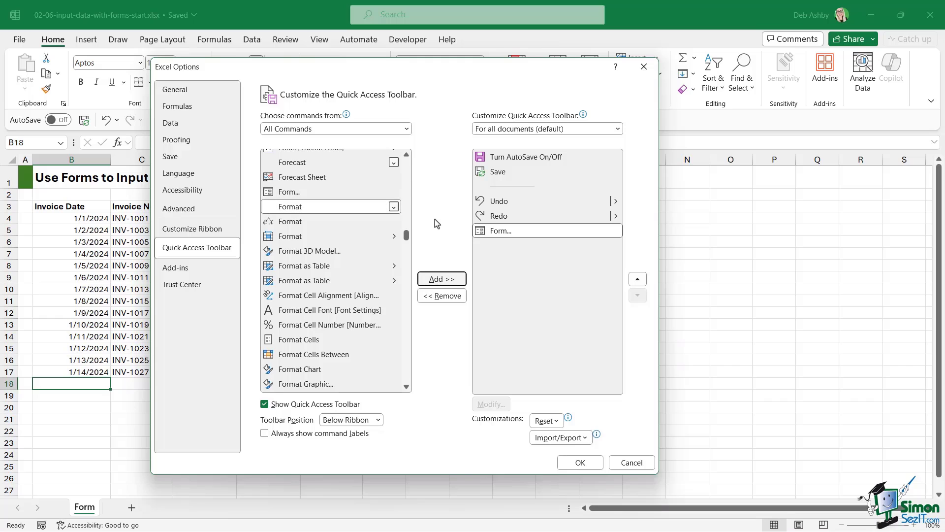
click(579, 462)
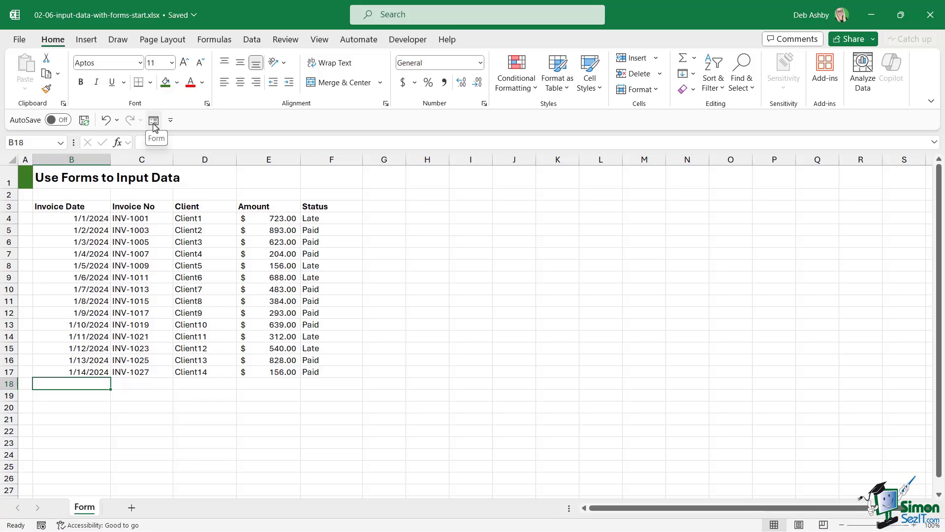
Step: Convert the invoice range $B$3:$F$17 into a table with headers using Ctrl+T
click(197, 253)
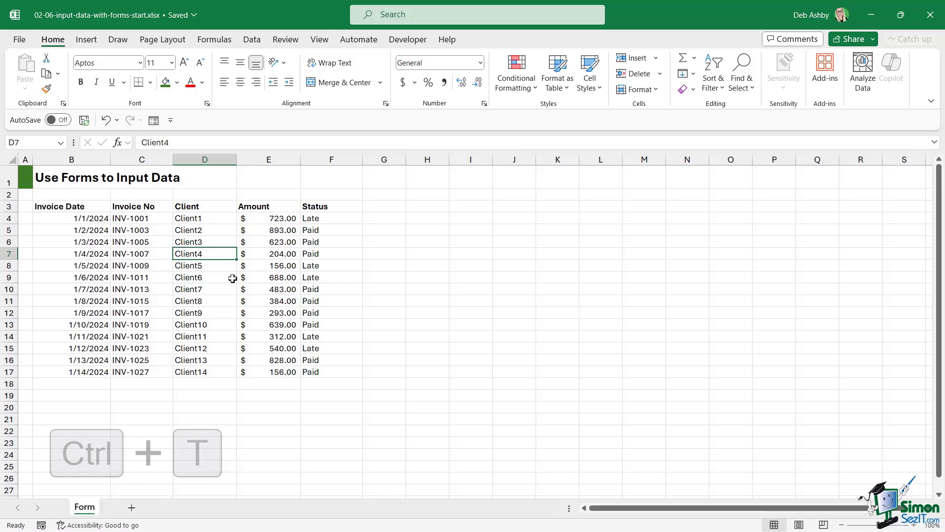
key(ctrl+t)
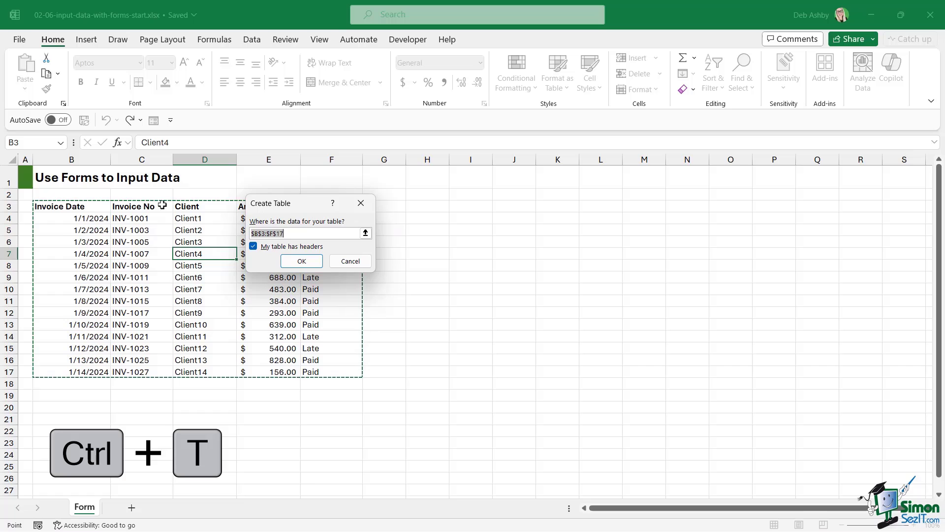
click(302, 262)
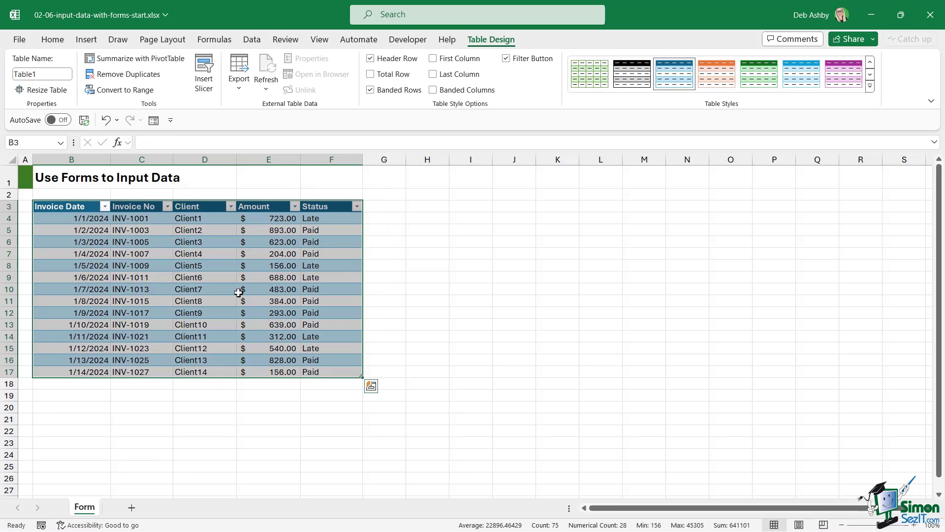
click(178, 256)
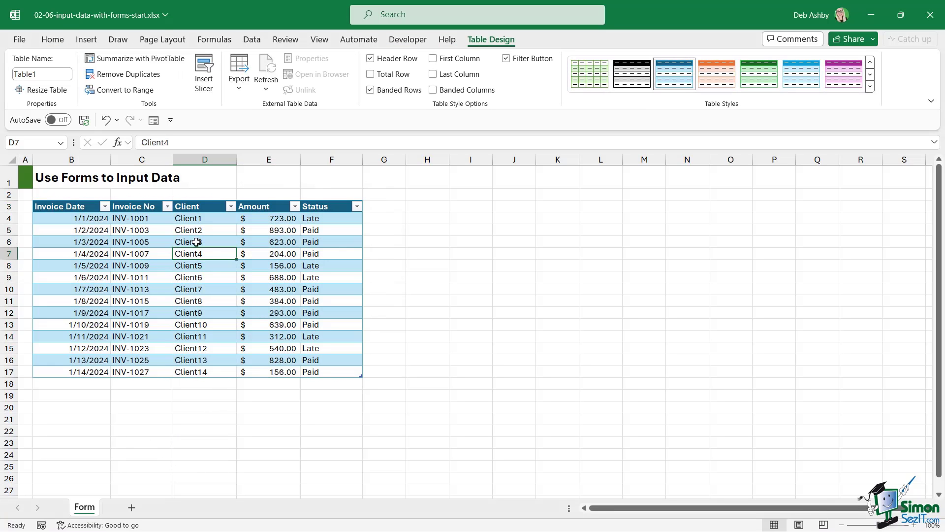
Step: Apply Dark Green, Table Style Medium 18 from the Table Styles gallery to Table1
click(871, 89)
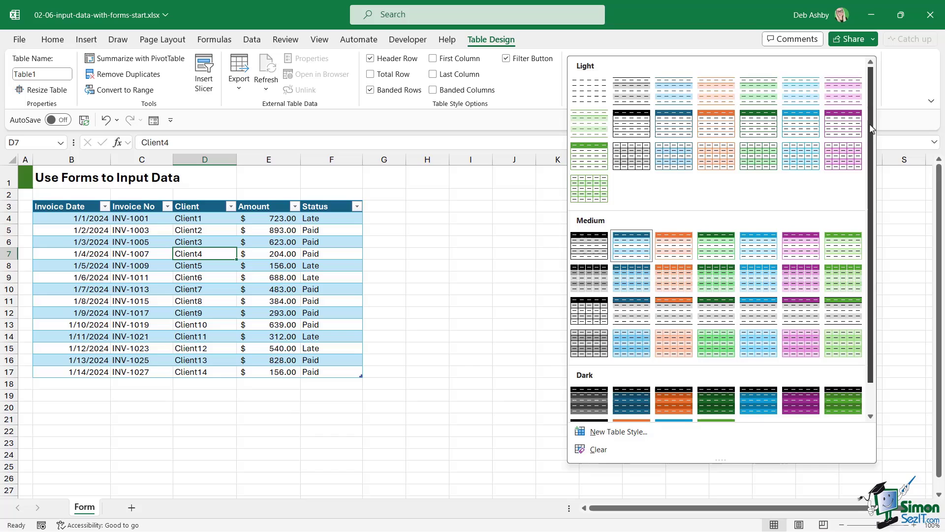
scroll(871, 132, down, 1)
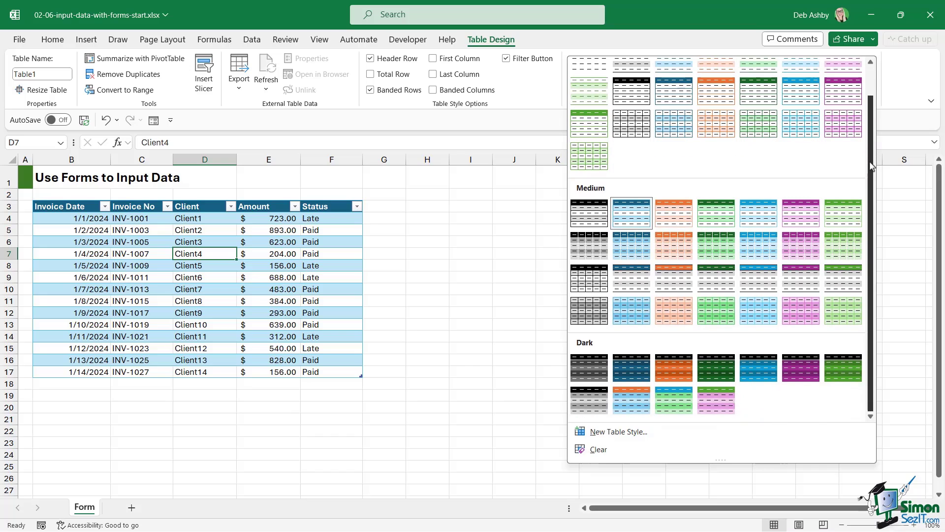
click(711, 285)
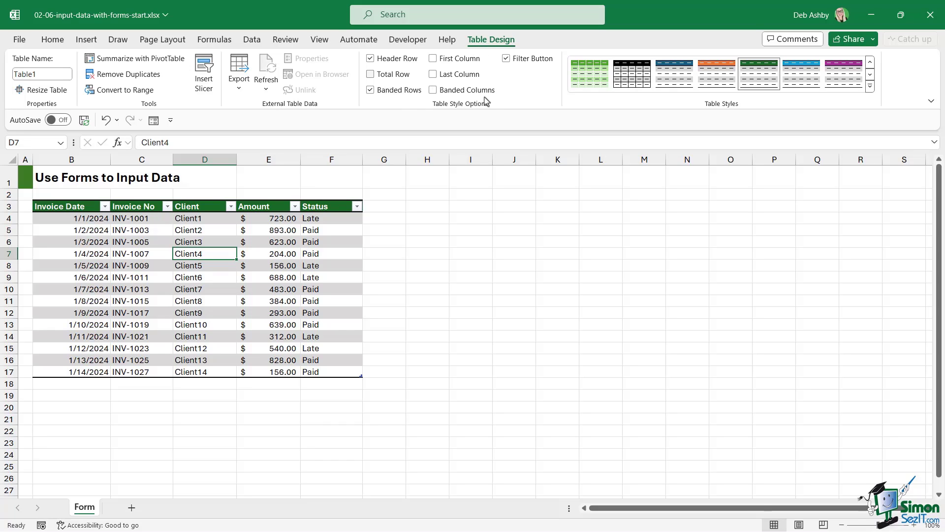
click(370, 90)
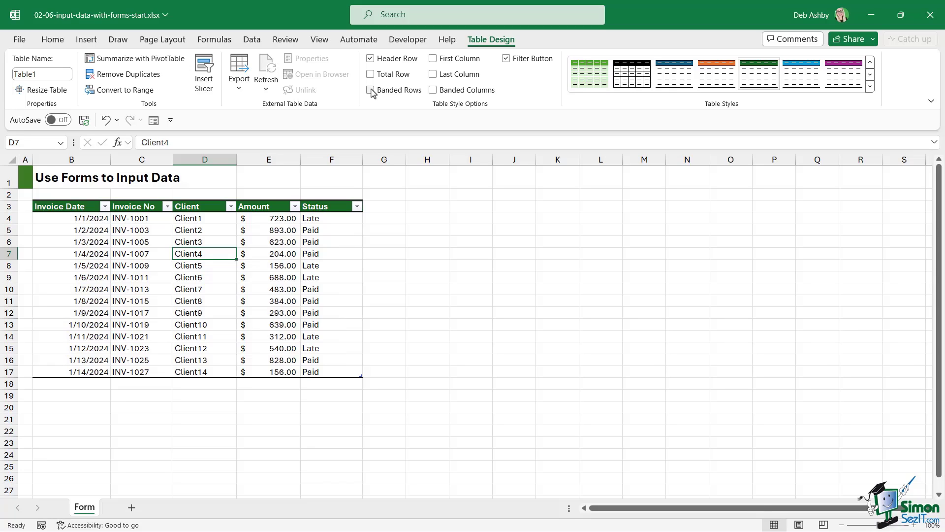
click(371, 91)
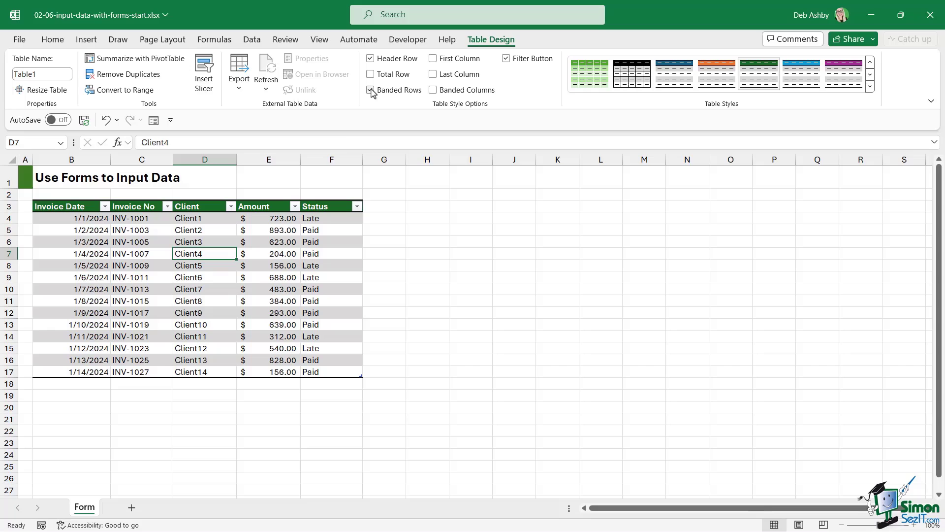
click(217, 289)
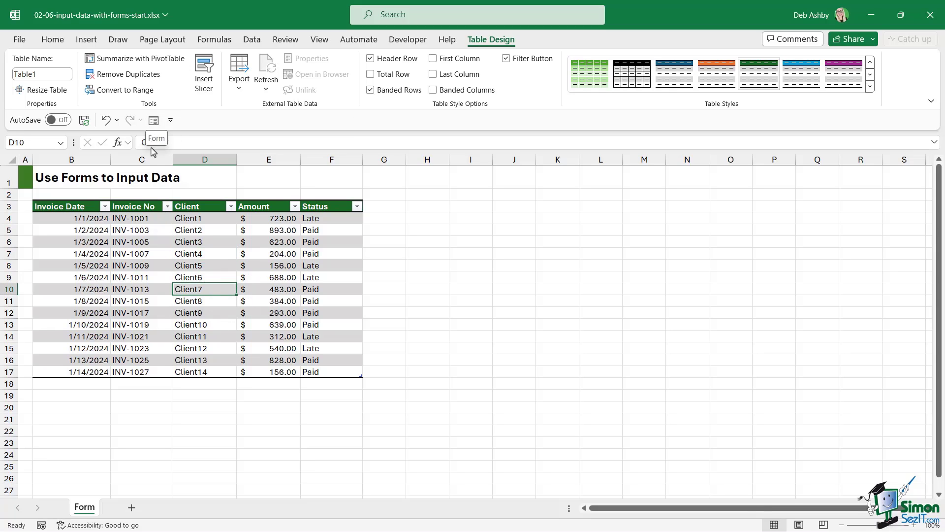
Step: Open the data Form from the Quick Access Toolbar and place it beside the table
click(154, 121)
drag(254, 122, 447, 185)
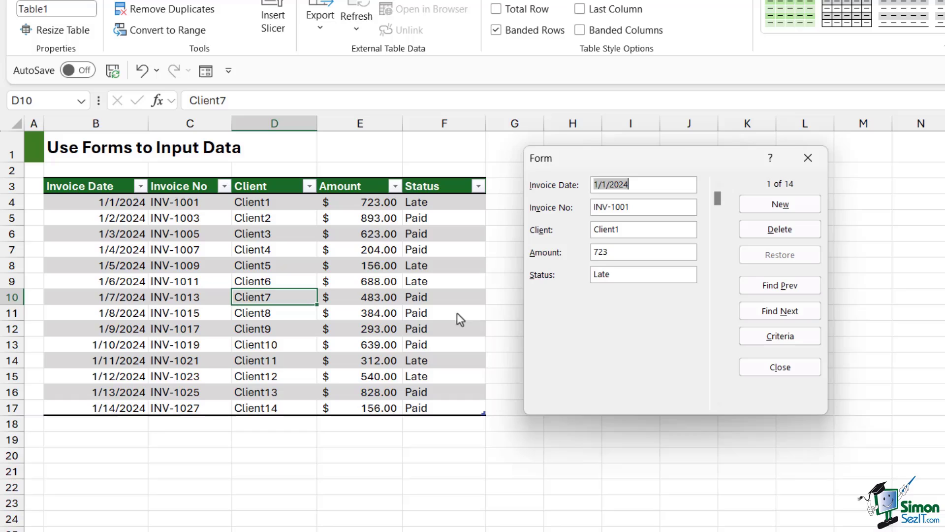
Step: Enter a new record: 1/15/2021, INV-1028, Client15, 200, Late, and add it to the table
click(777, 211)
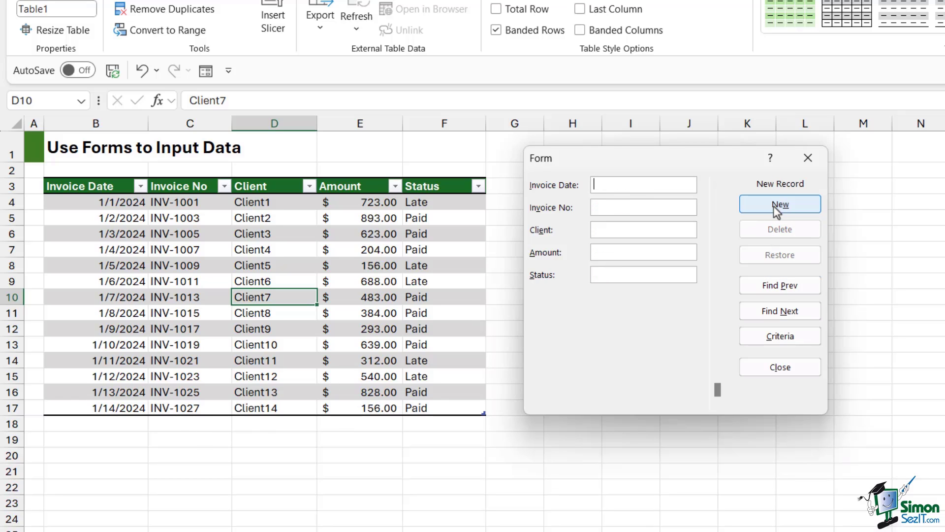
text(1/15/2021)
key(Tab)
text(IN)
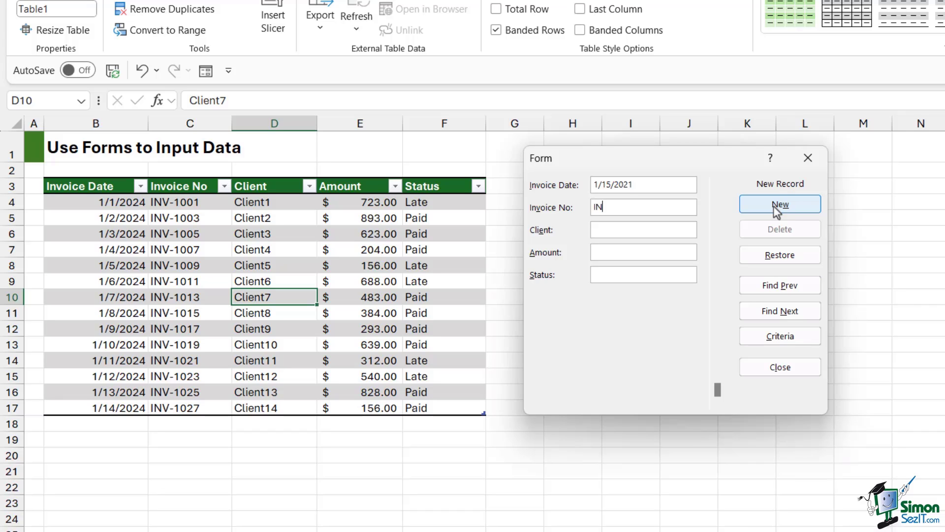
text(V-1028)
key(Tab)
text(Client15)
key(Tab)
text(200)
key(Tab)
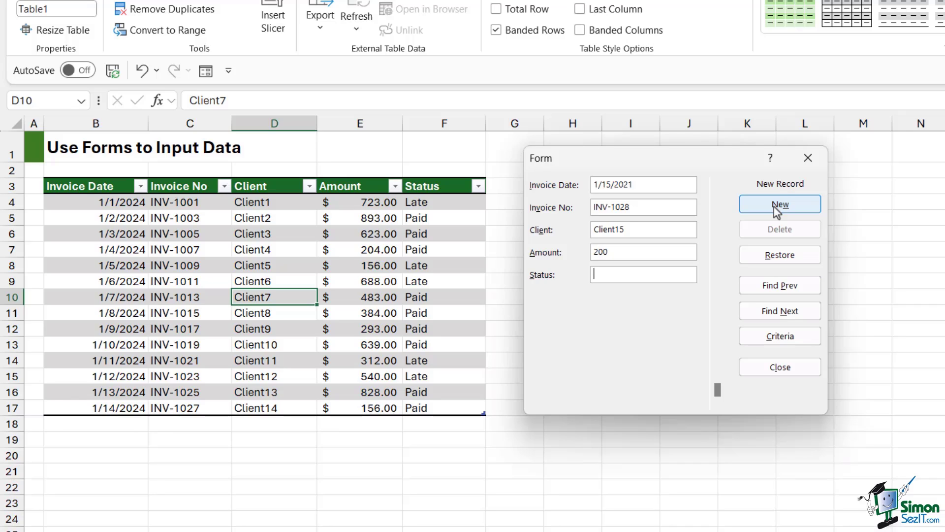
text(Late)
click(773, 206)
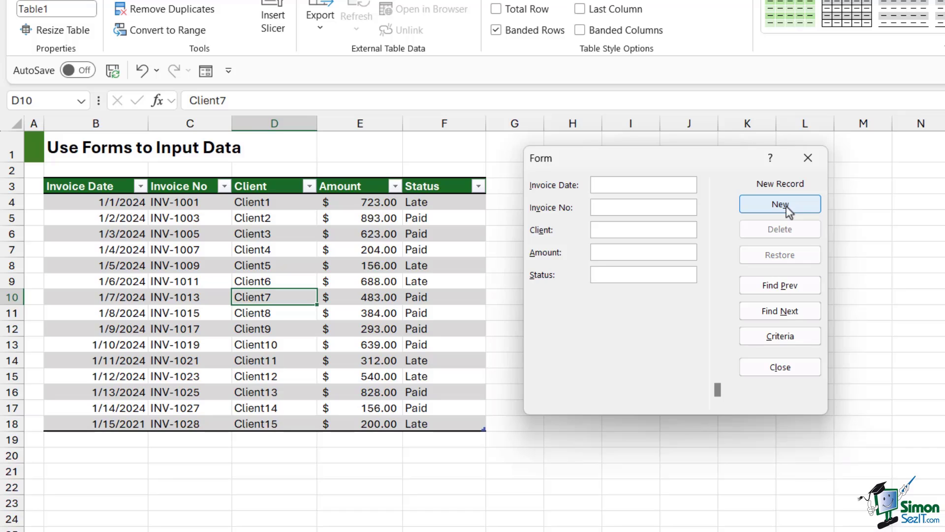